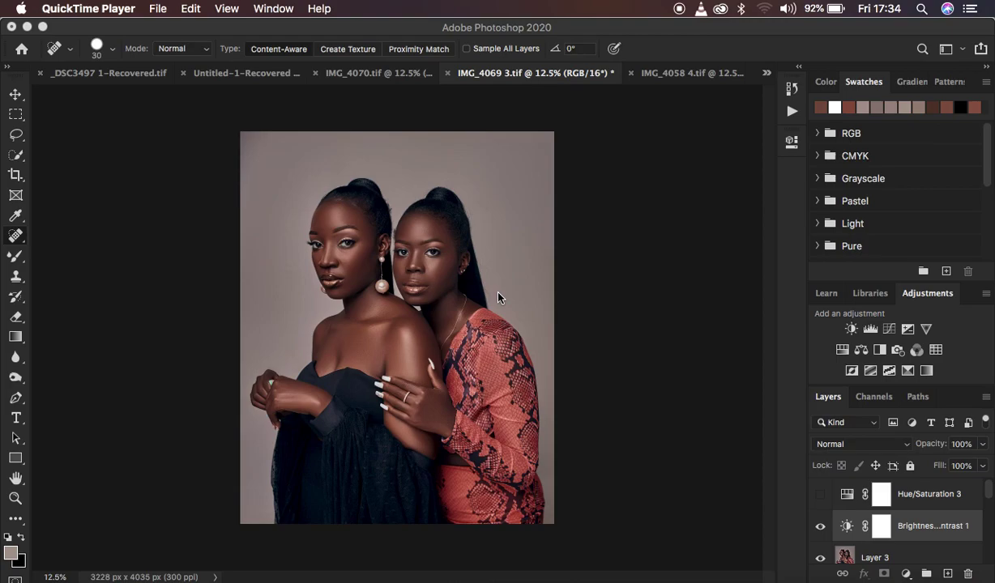
Bring Photoshop forward on the IMG_4069 3.tif portrait and look through the File menu's export options.
left_click(525, 25)
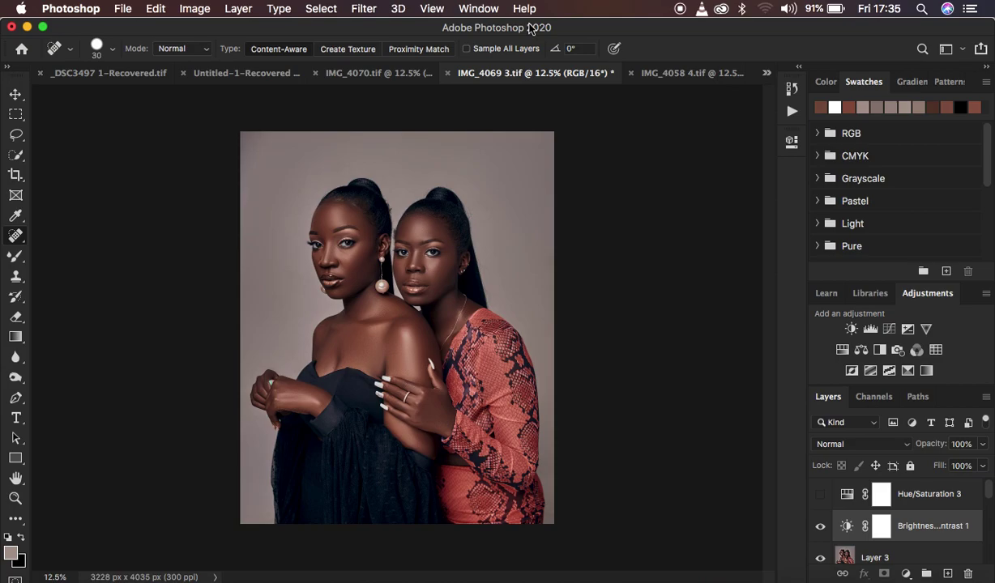
left_click(121, 9)
mouse_move(194, 223)
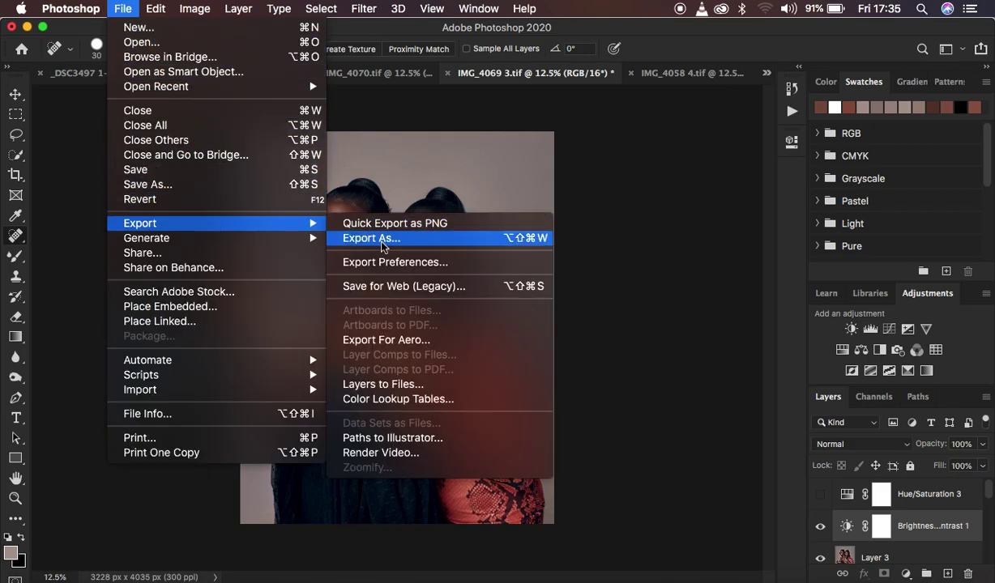
left_click(640, 247)
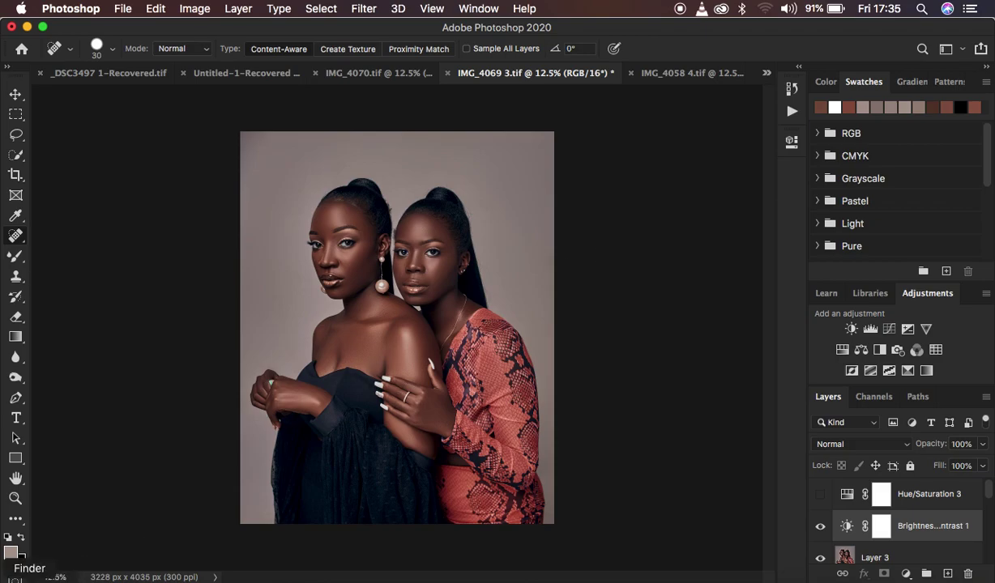
Show the Desktop contents in Finder as icons.
left_click(5, 567)
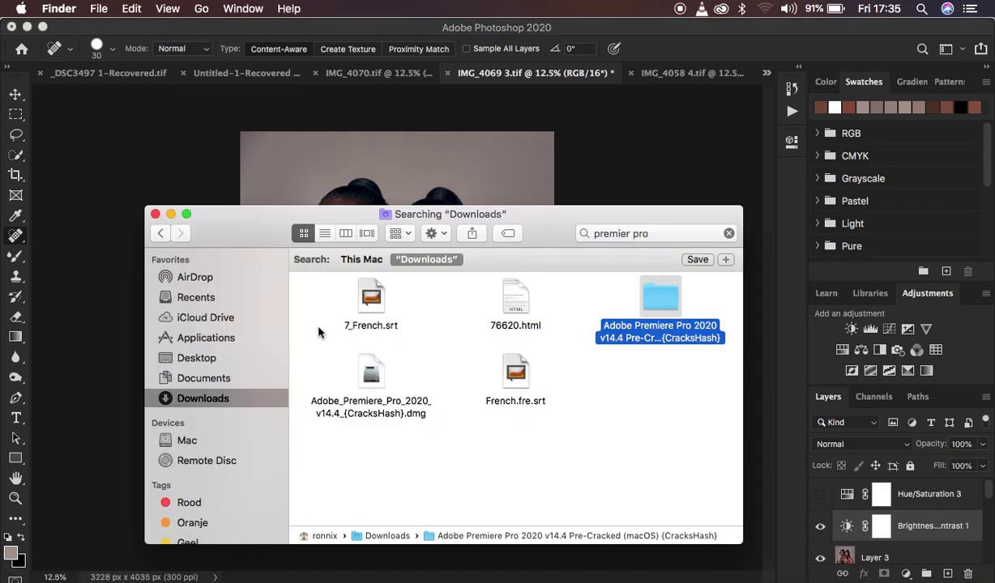
left_click(212, 359)
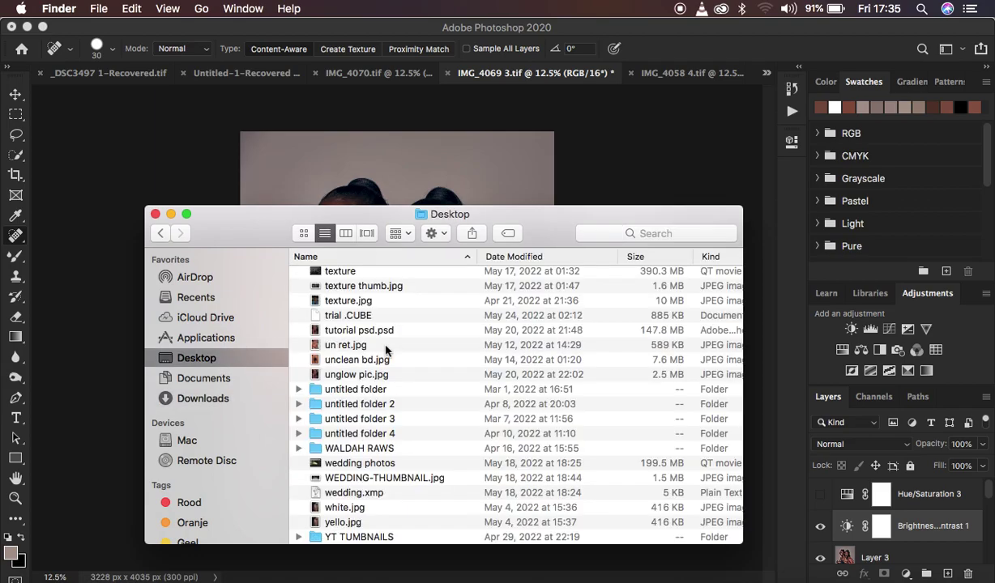
scroll(421, 279, "up", 15)
scroll(312, 267, "up", 5)
key("super+1")
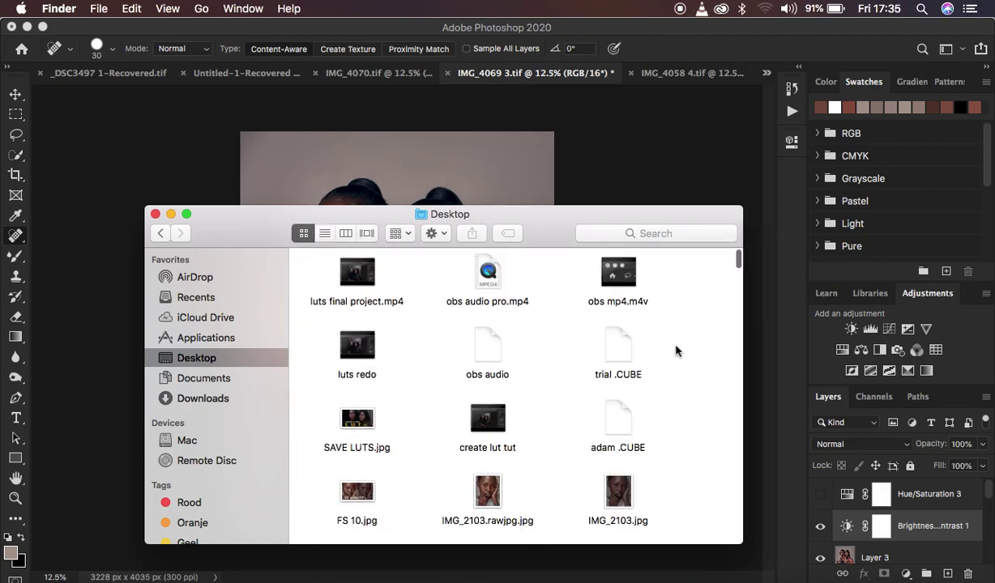
Create a Desktop folder named 'ronnix saved images', place it beside adam .CUBE, and minimize Finder.
right_click(677, 351)
left_click(707, 354)
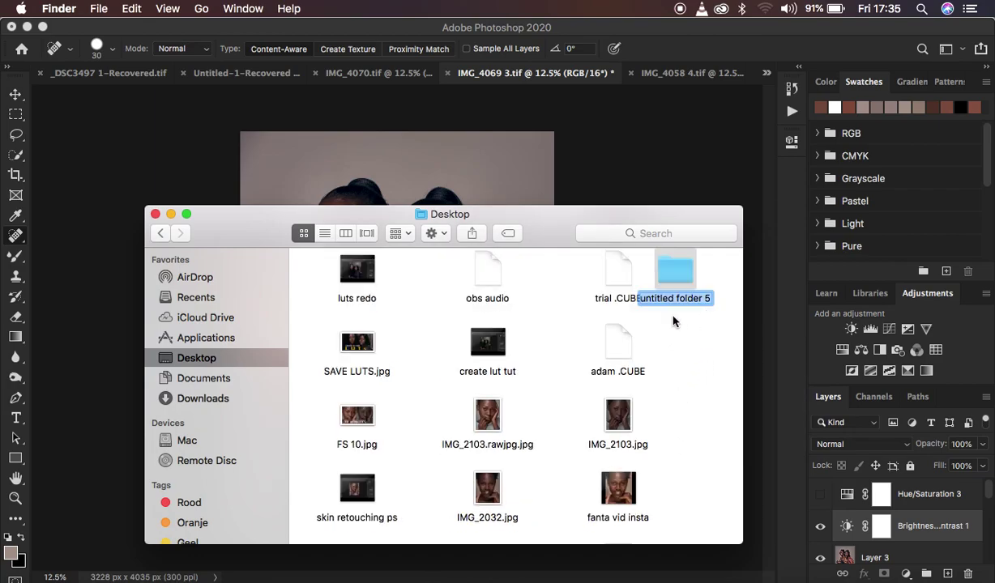
type("ronix")
type("x")
key("BackSpace")
key("BackSpace")
key("BackSpace")
type("nix save")
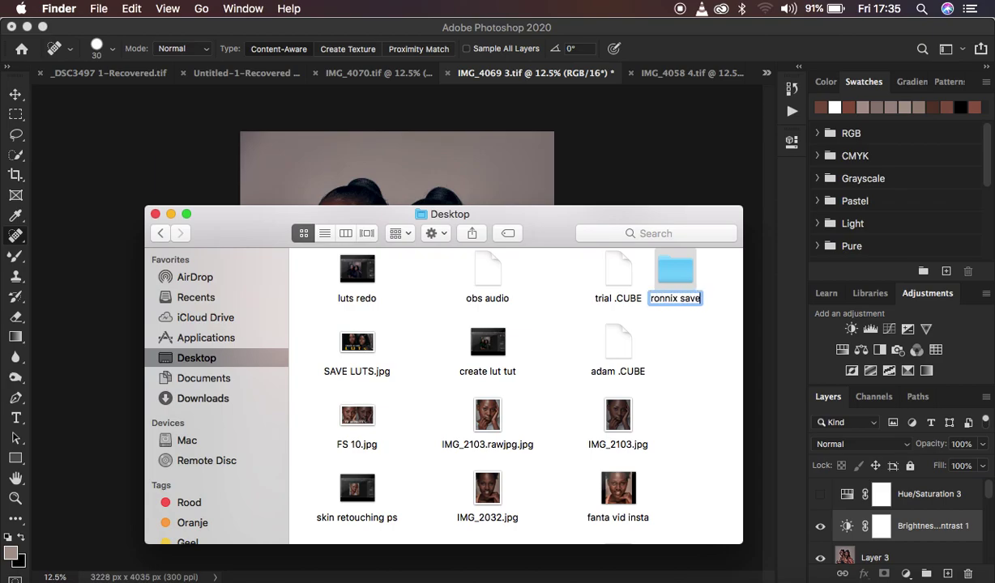
type("d images")
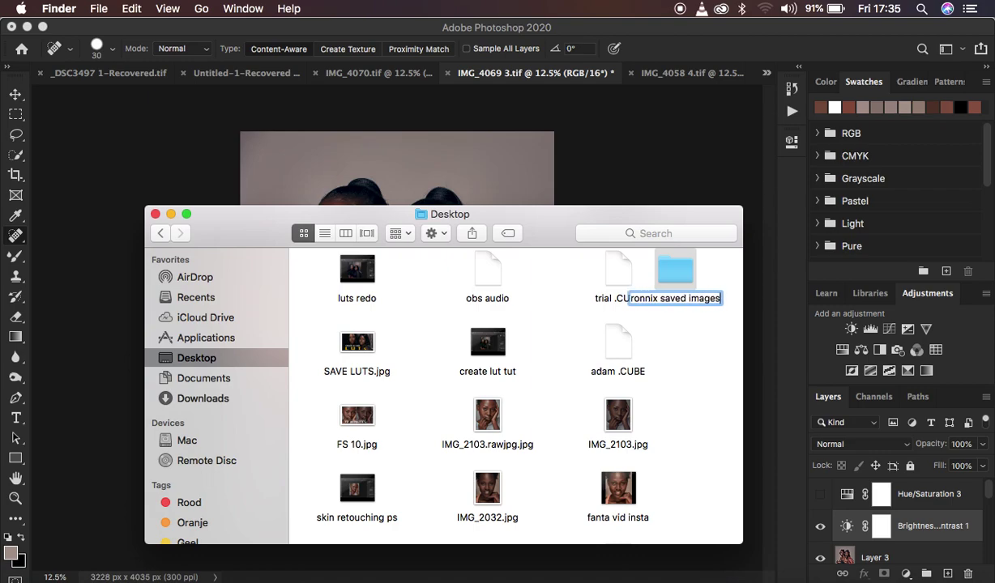
key("Return")
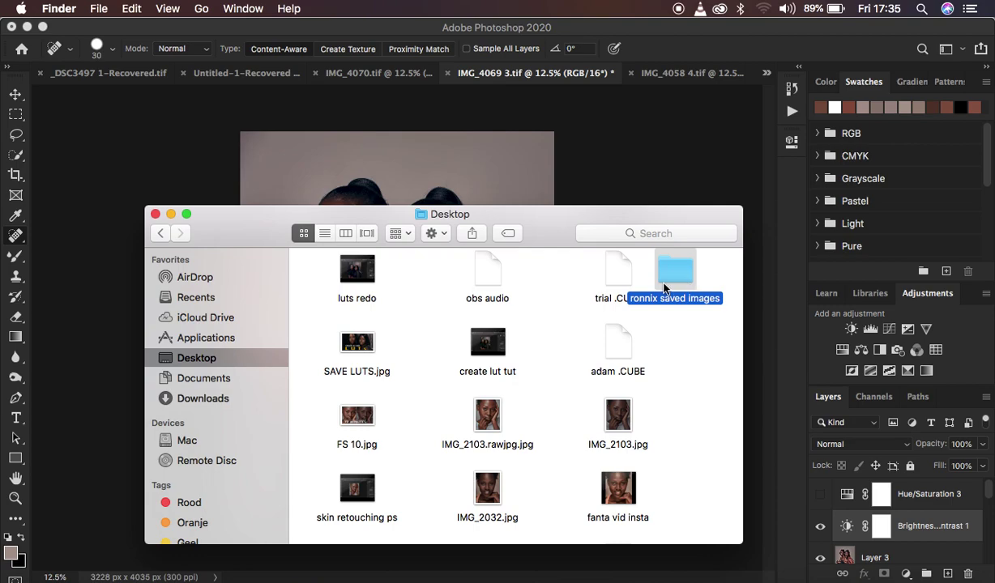
left_click_drag(675, 280, 693, 328)
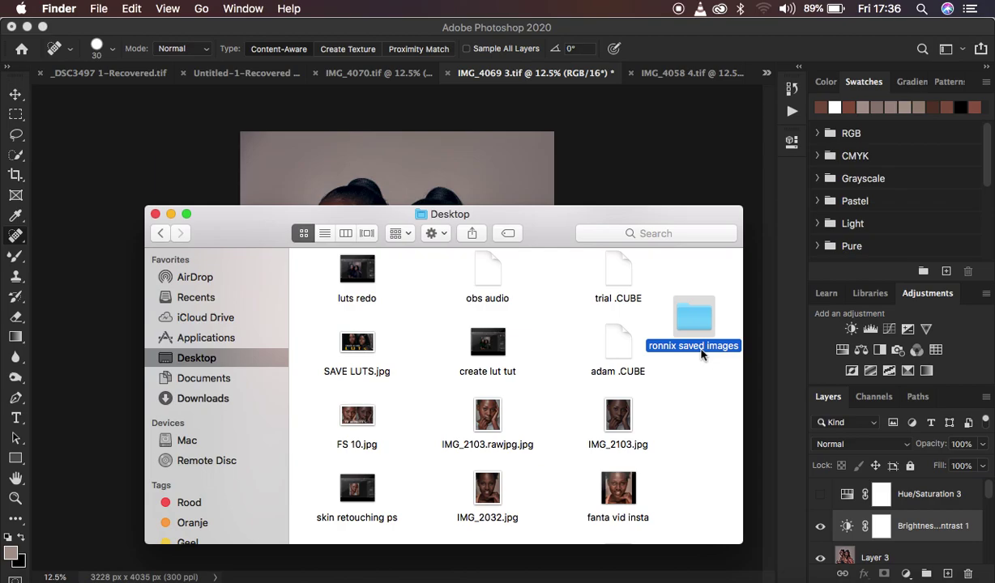
left_click(171, 214)
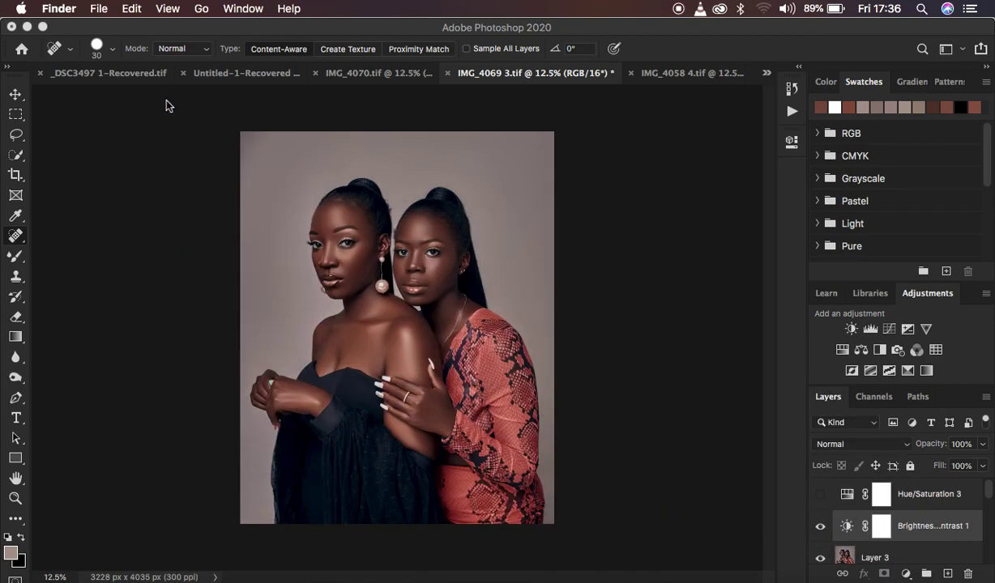
Back in Photoshop, launch Image Processor from File > Scripts.
left_click(354, 28)
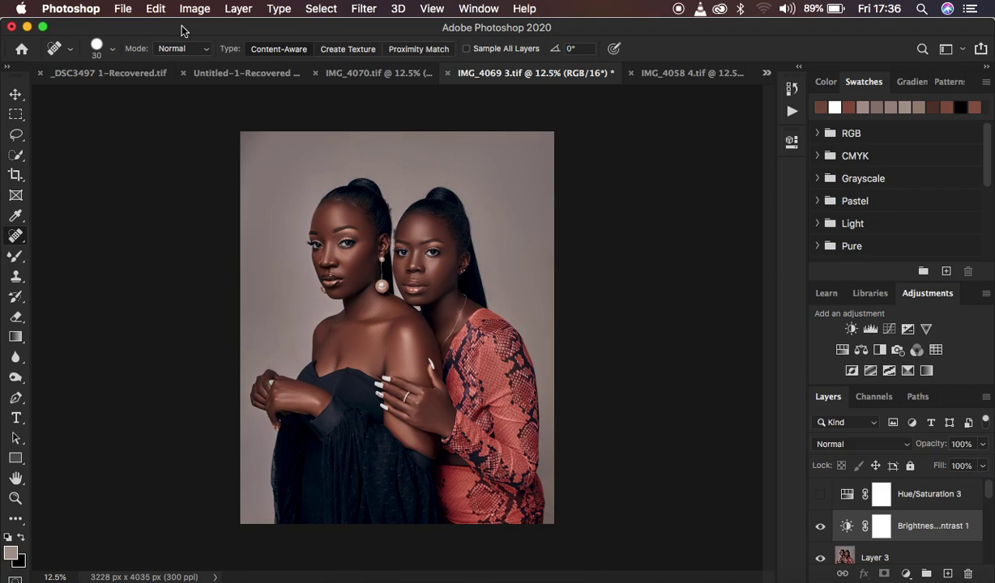
left_click(121, 8)
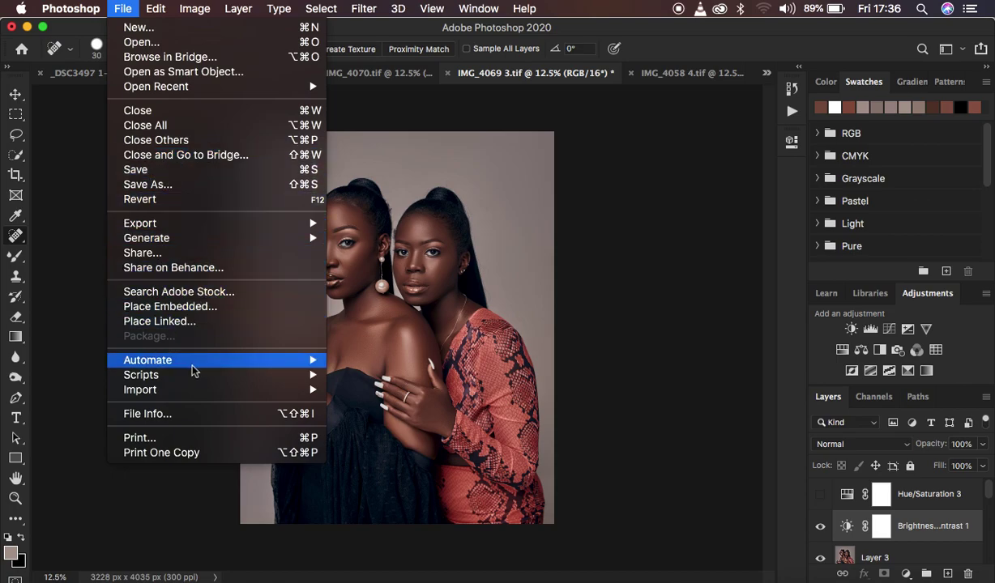
mouse_move(197, 377)
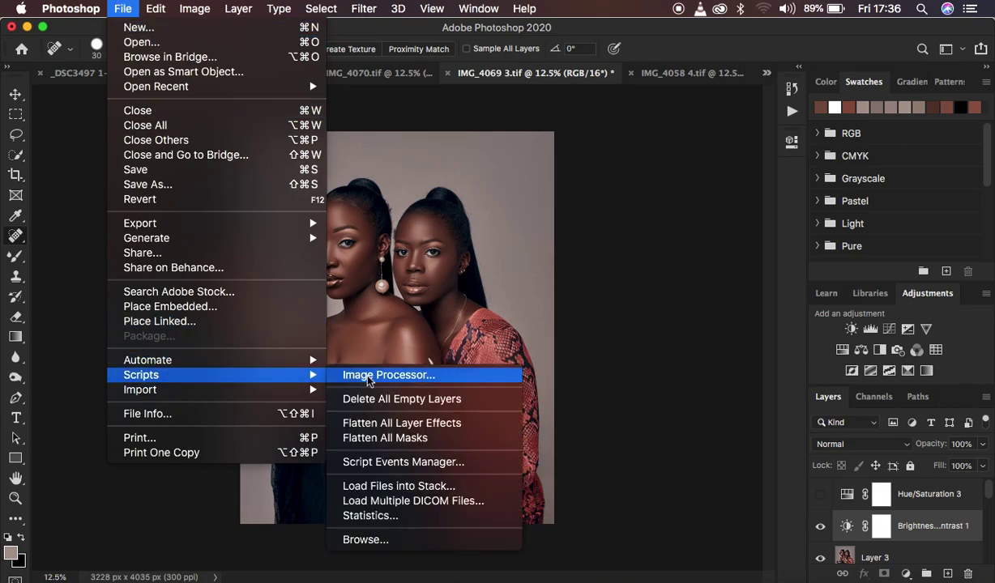
left_click(368, 378)
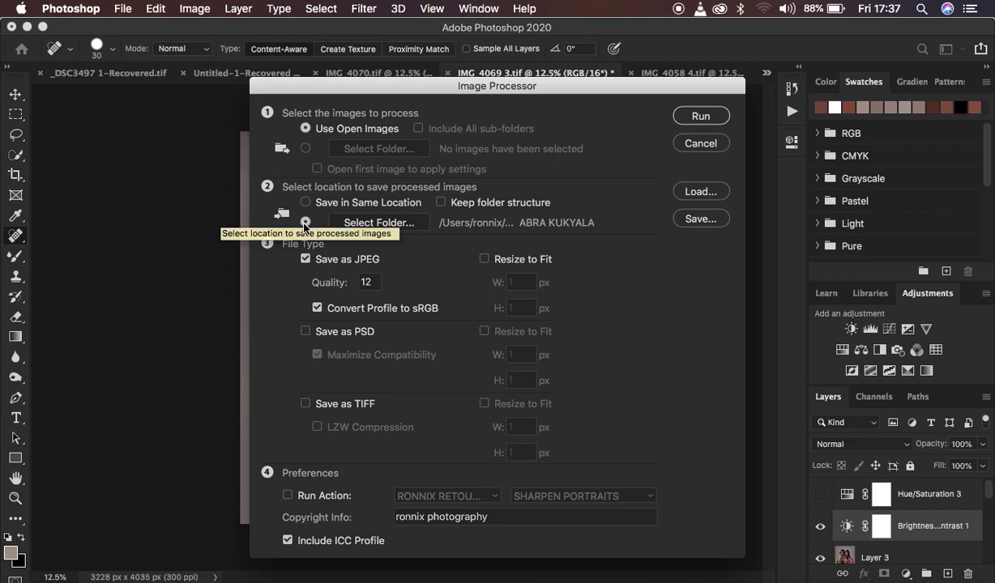
With JPEG quality 12 set, pick a destination folder for Image Processor's output.
left_click(371, 225)
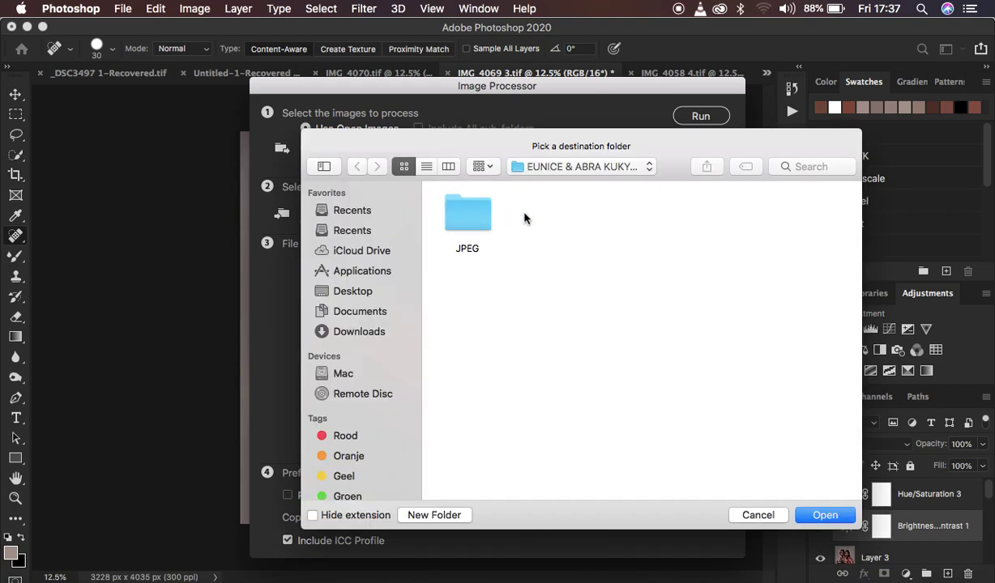
Choose the Desktop's 'ronnix saved images' folder as the save location and confirm.
left_click(365, 318)
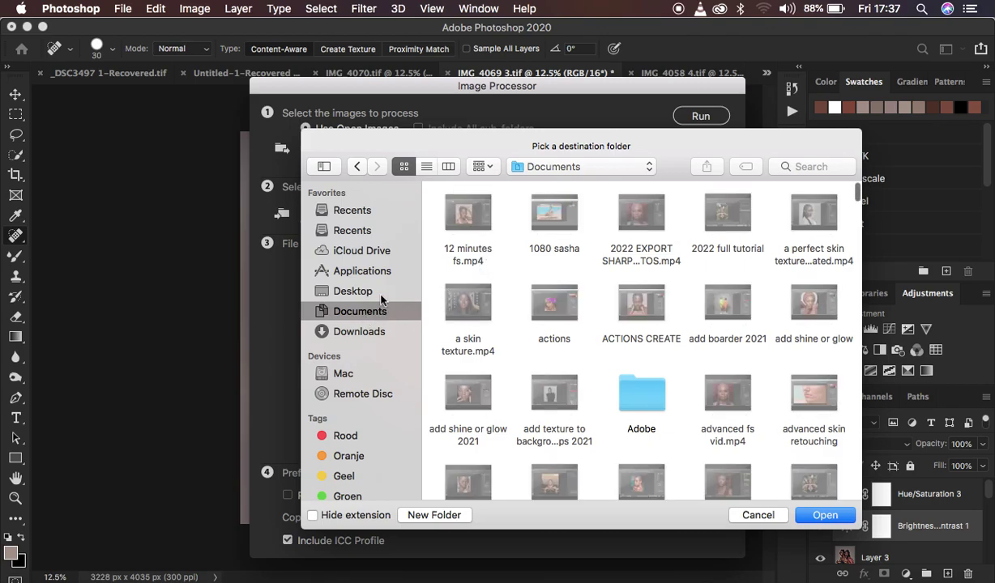
left_click(377, 291)
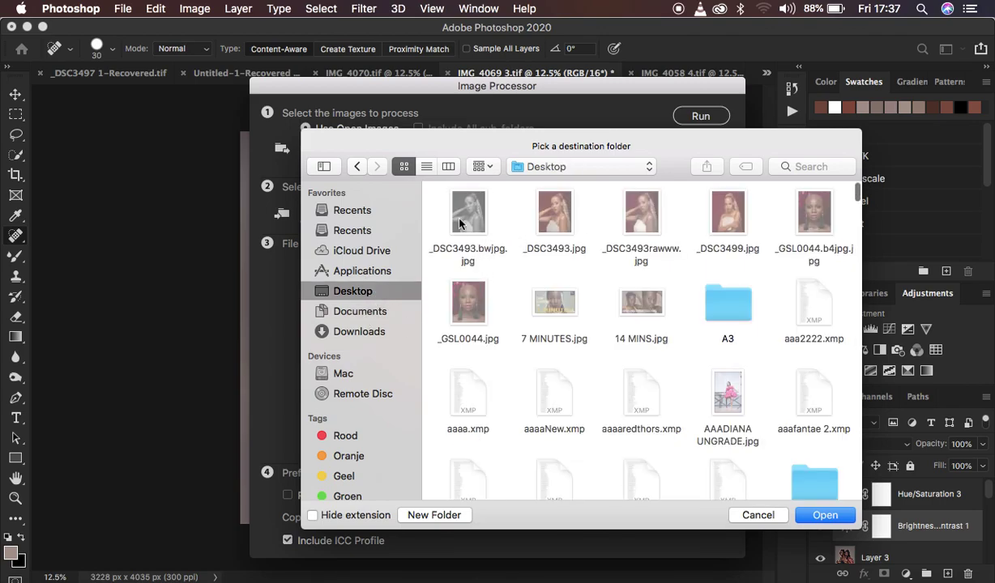
type("retouching e")
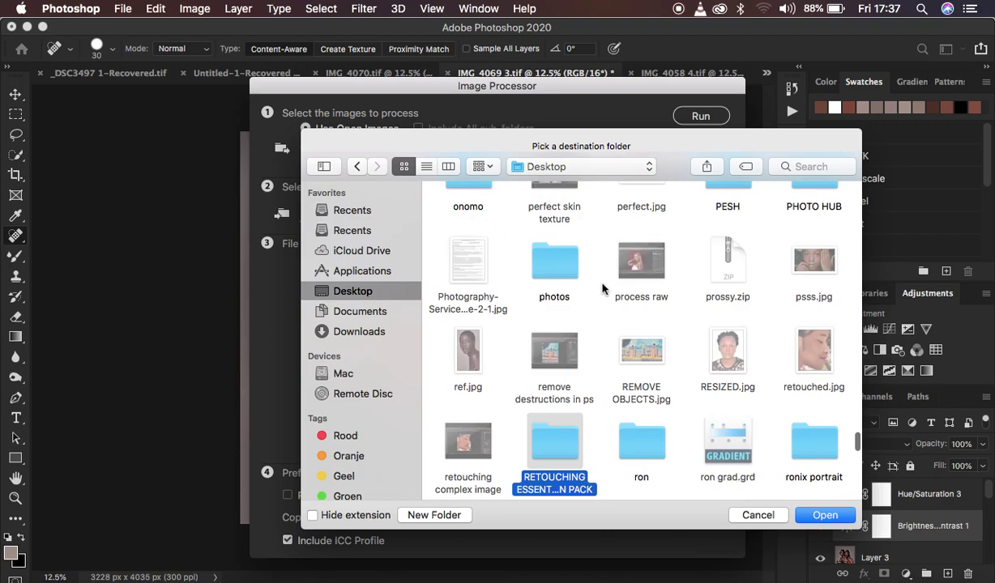
scroll(603, 289, "down", 5)
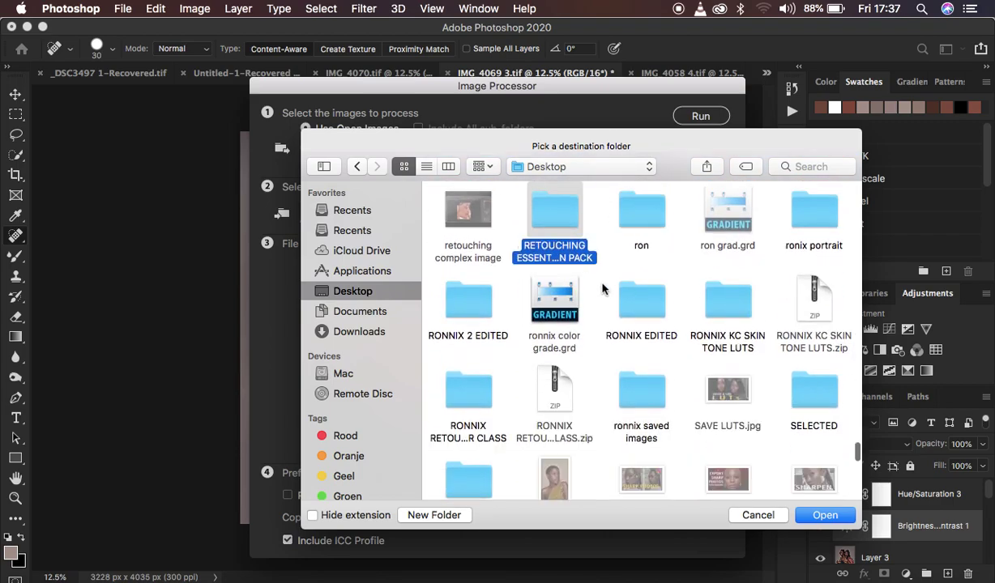
scroll(603, 289, "down", 2)
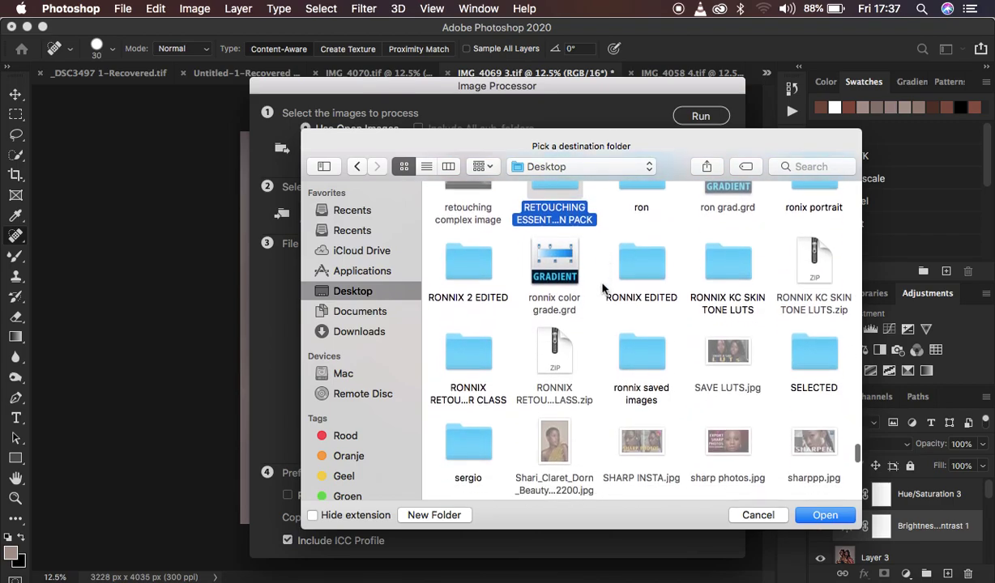
left_click(641, 356)
left_click(812, 517)
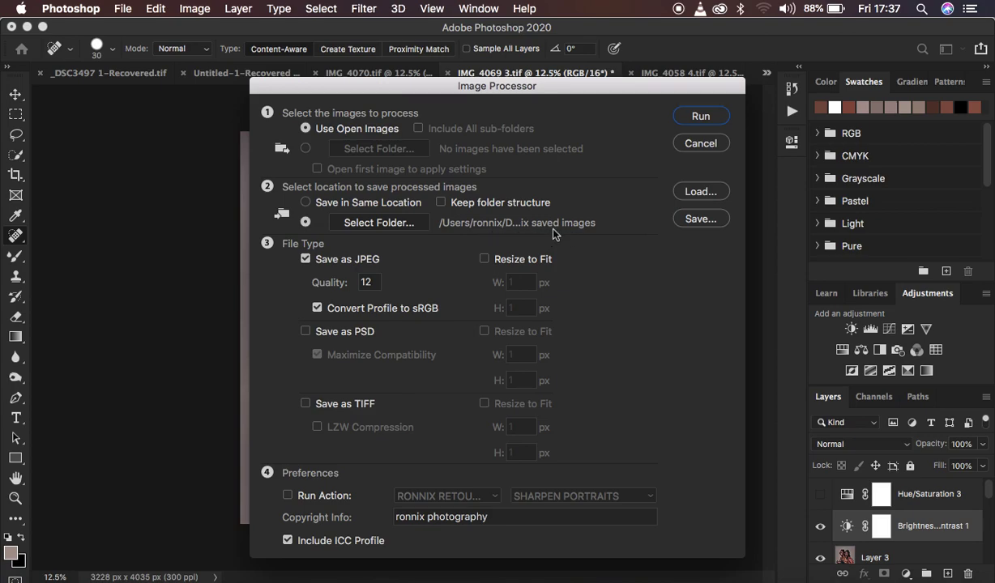
left_click(307, 261)
left_click(306, 261)
left_click(287, 495)
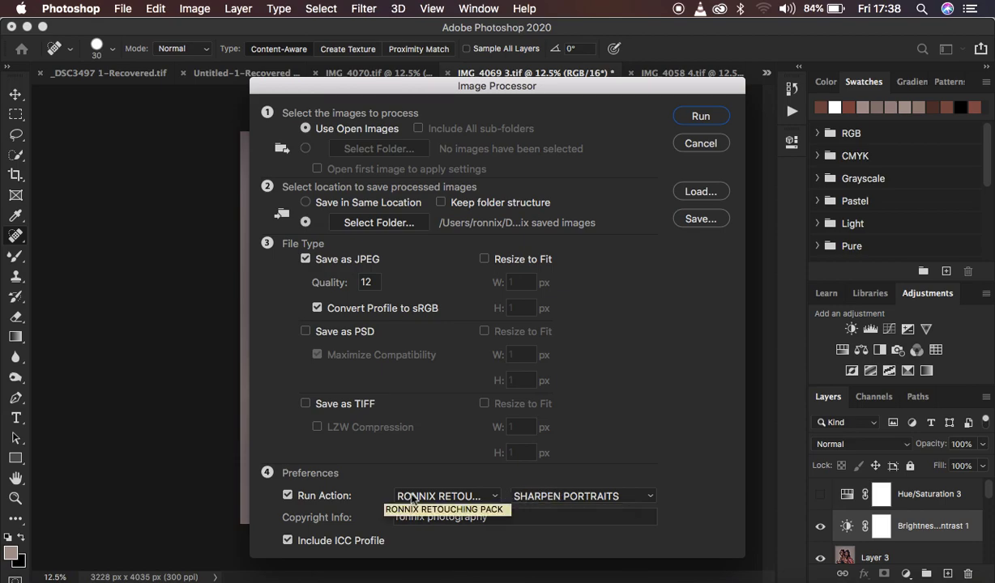
left_click(288, 495)
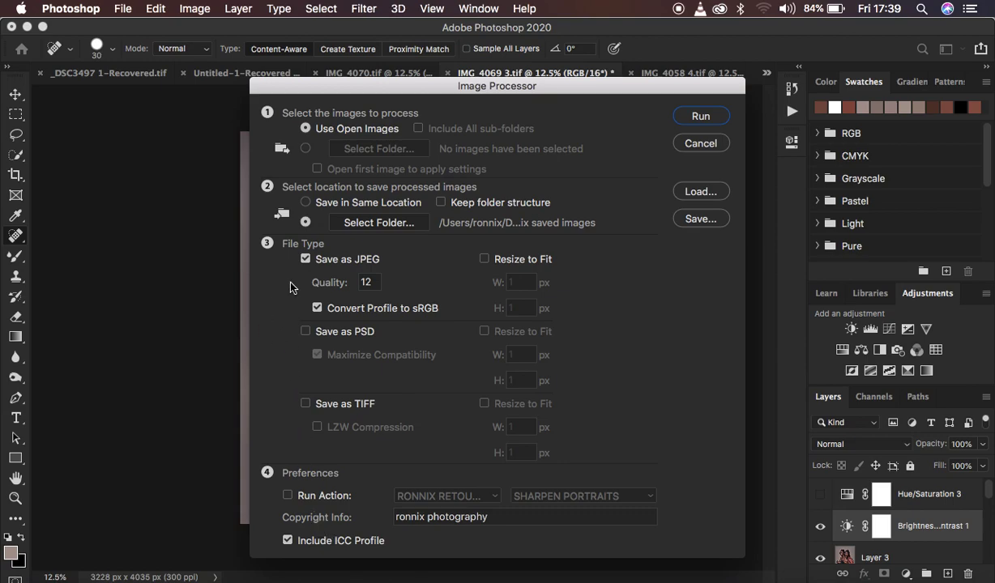
left_click(698, 119)
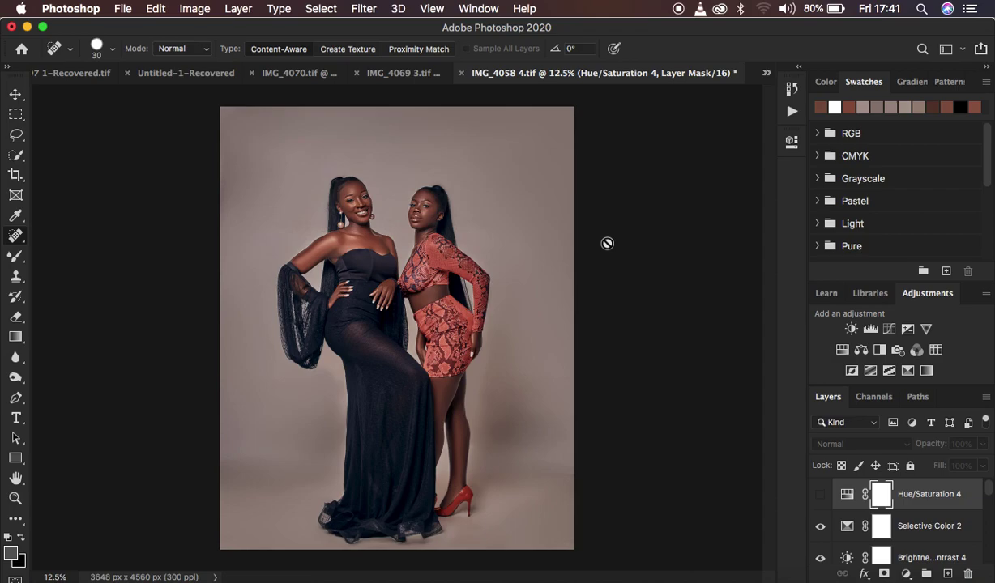
Open ronnix saved images > JPEG in Finder and enlarge the window to see the three JPEGs.
left_click(7, 546)
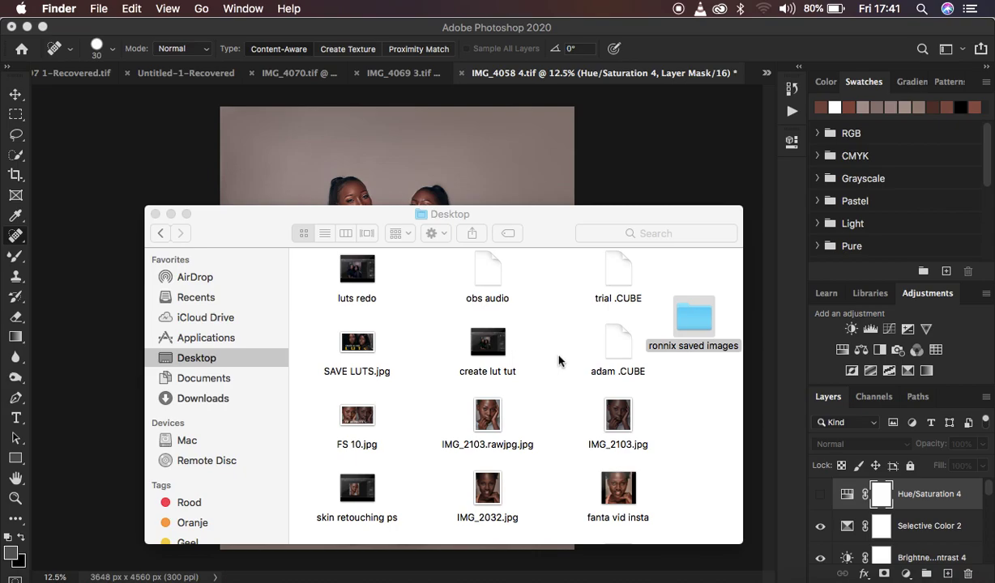
left_click(694, 320)
double_click(694, 320)
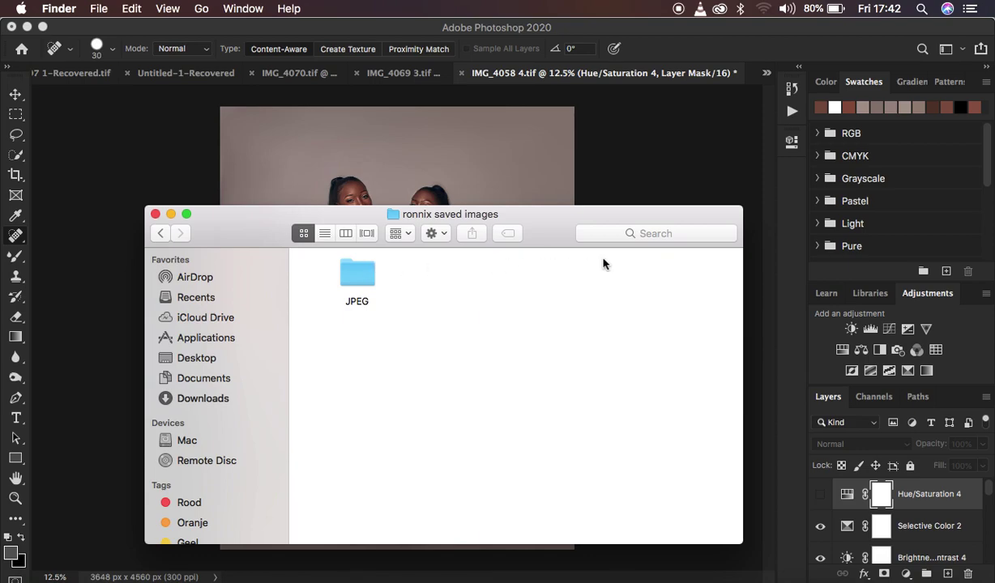
double_click(355, 267)
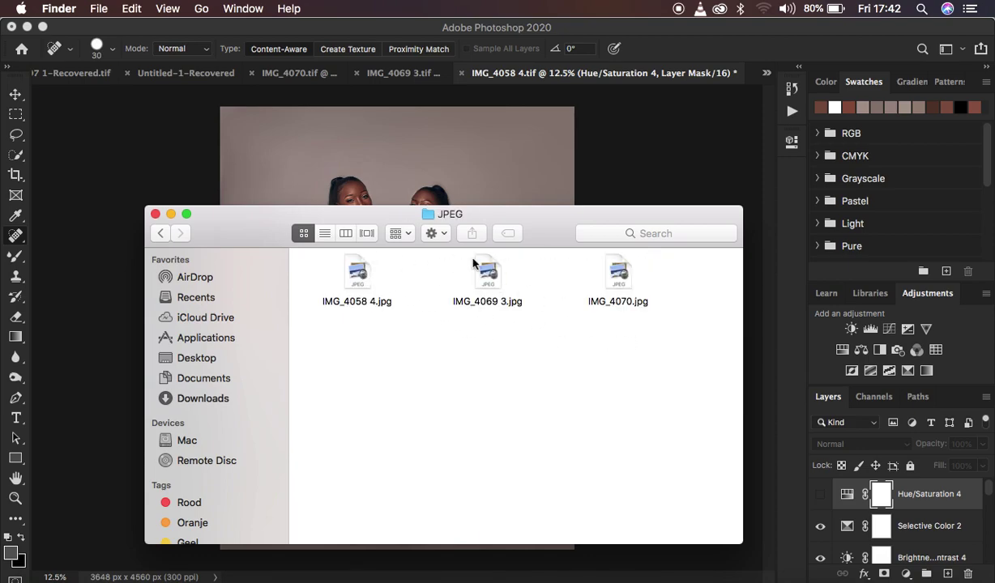
left_click_drag(506, 213, 462, 124)
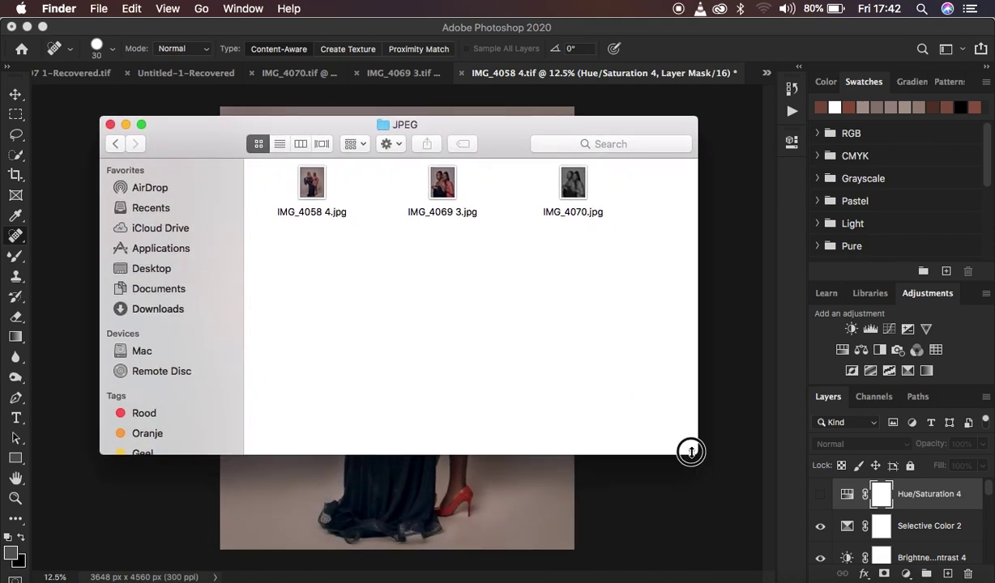
left_click_drag(695, 453, 742, 533)
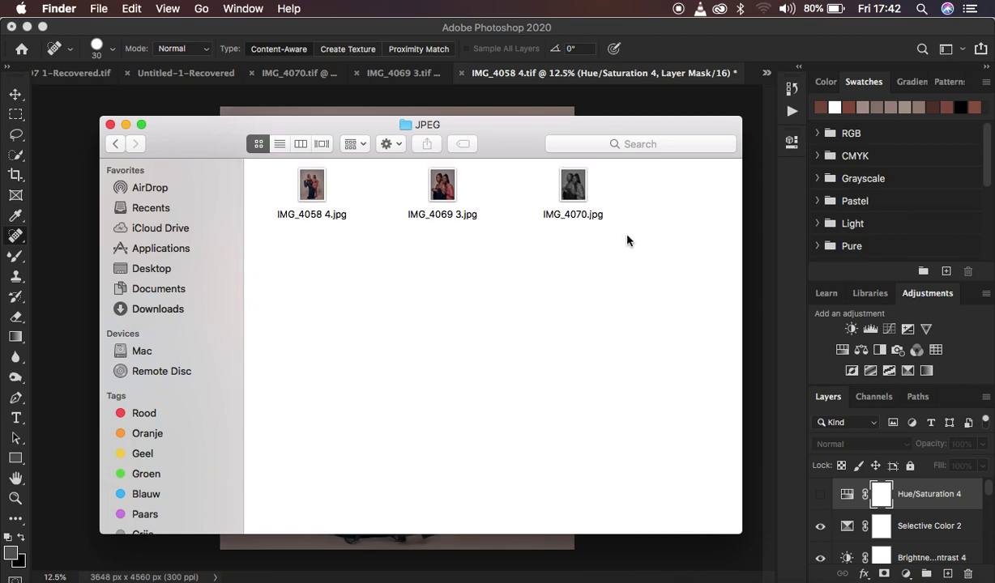